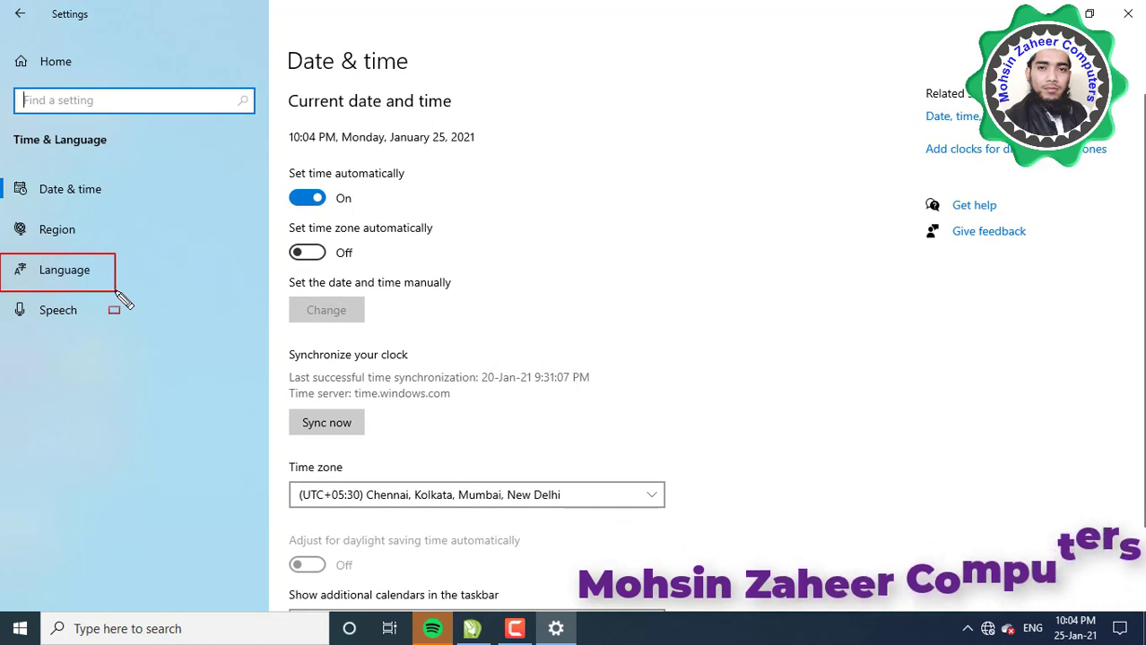
Open the Language settings and start adding a preferred language.
click(68, 272)
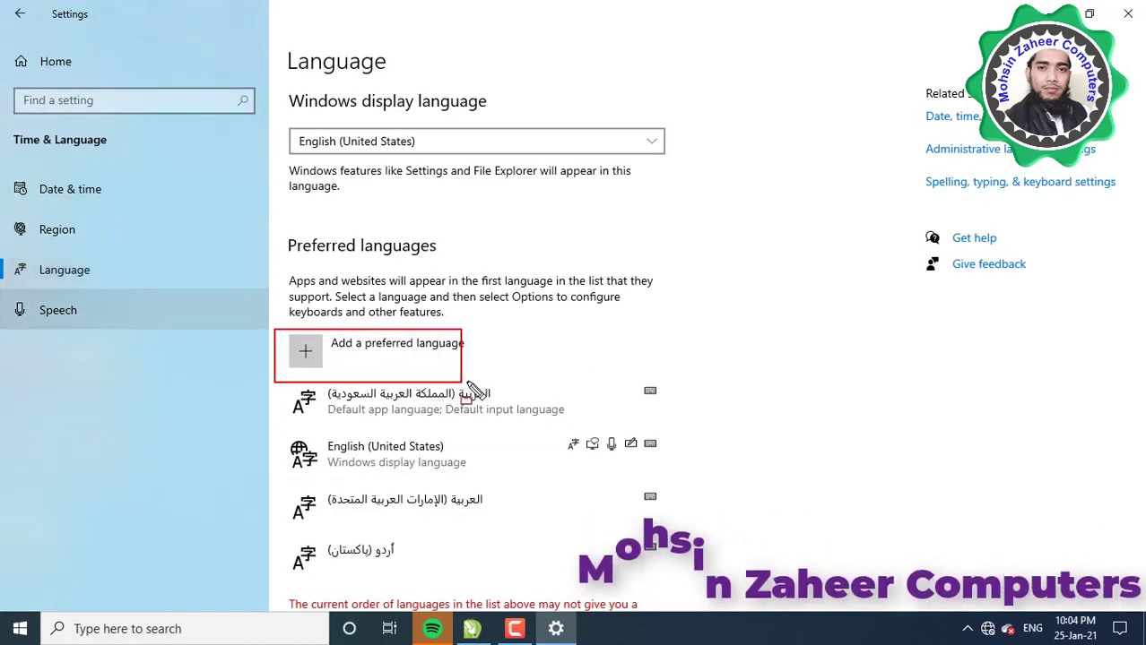
drag(467, 383, 503, 384)
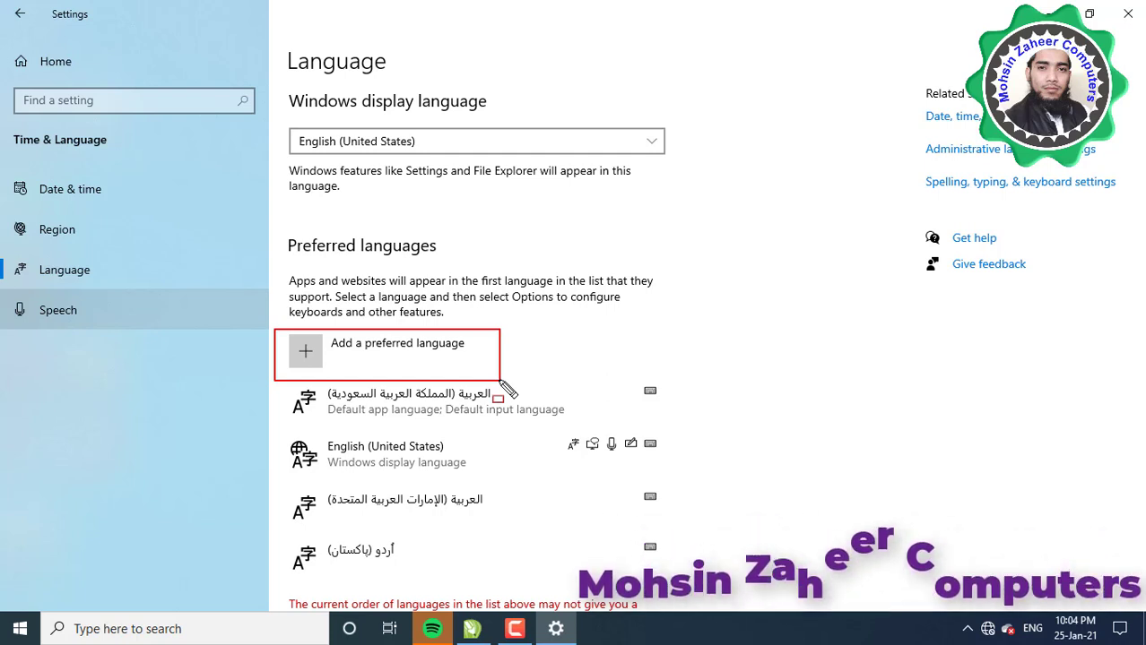
scroll(491, 319, down, 2)
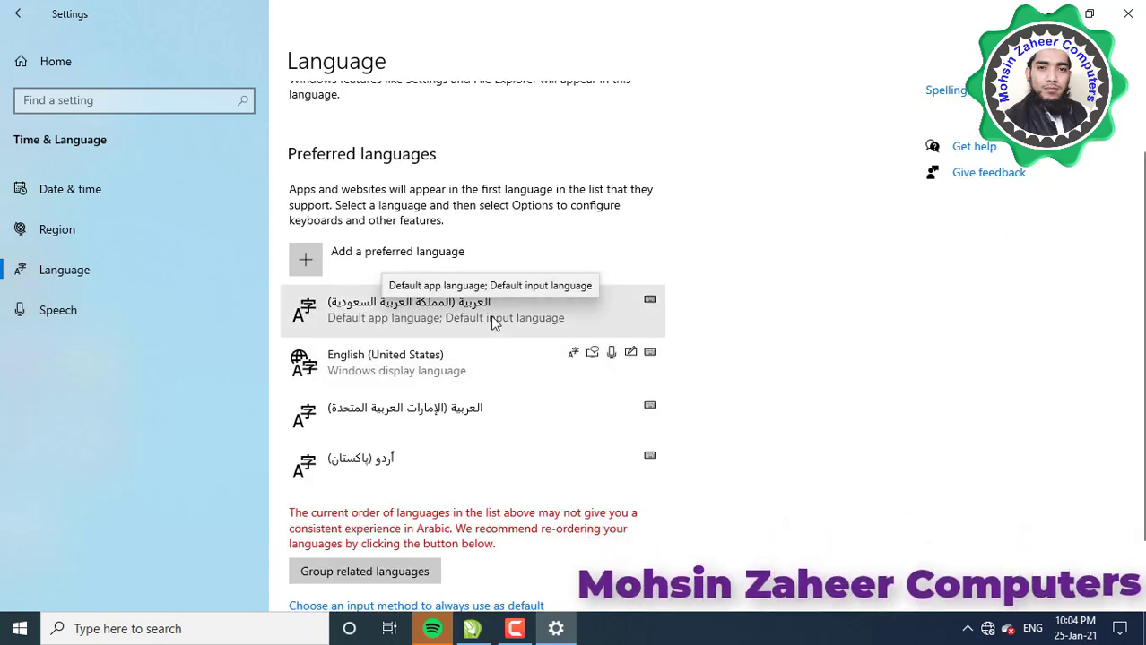
click(308, 269)
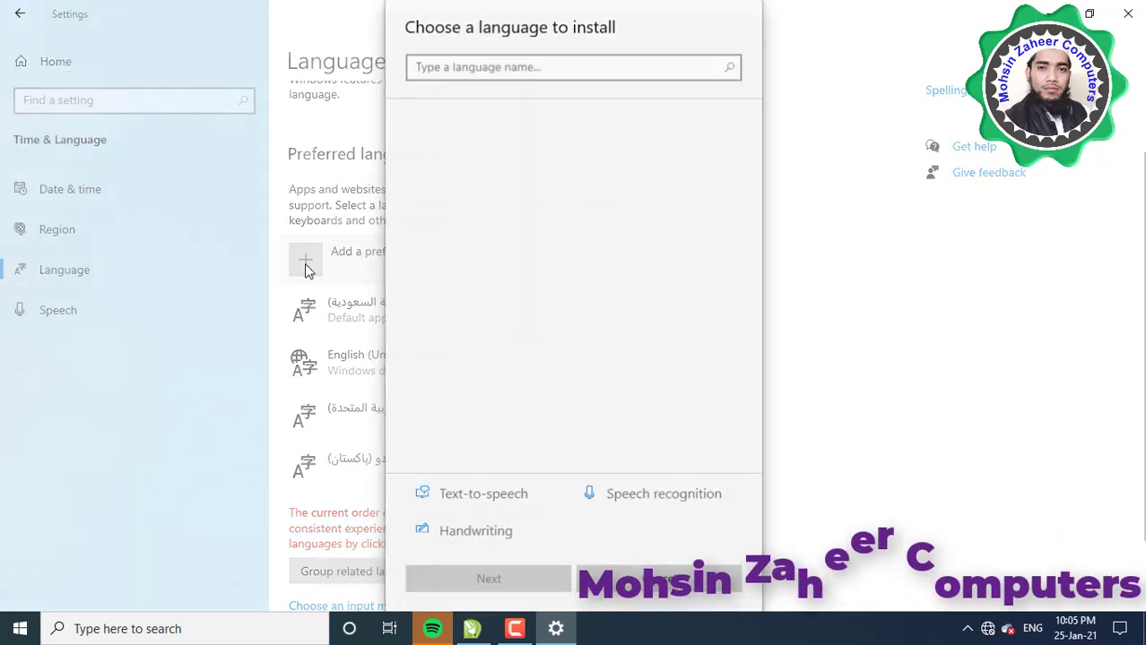
Choose Hindi from the list of available languages and install it as a preferred language.
scroll(461, 164, down, 5)
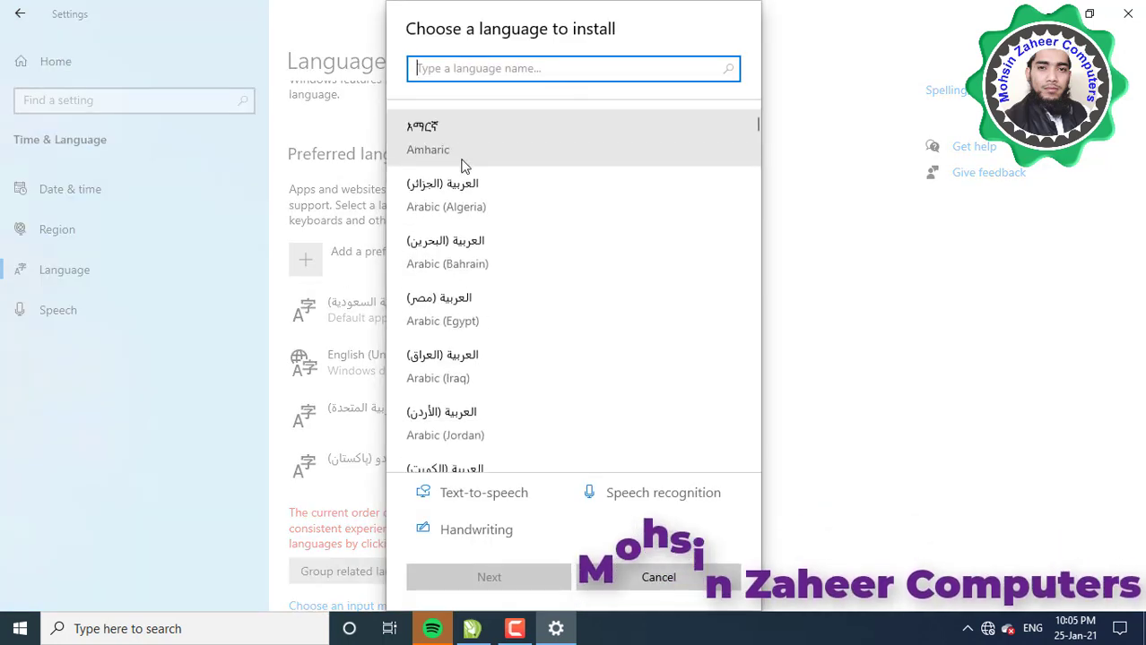
scroll(462, 165, down, 2)
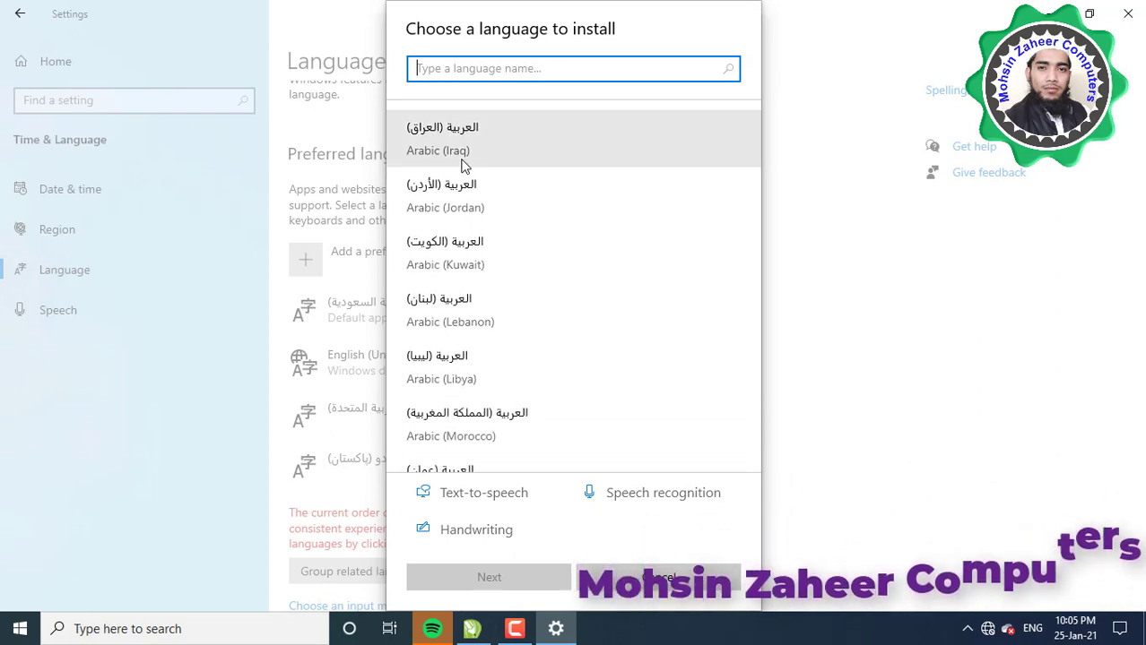
scroll(462, 165, down, 3)
scroll(463, 164, down, 20)
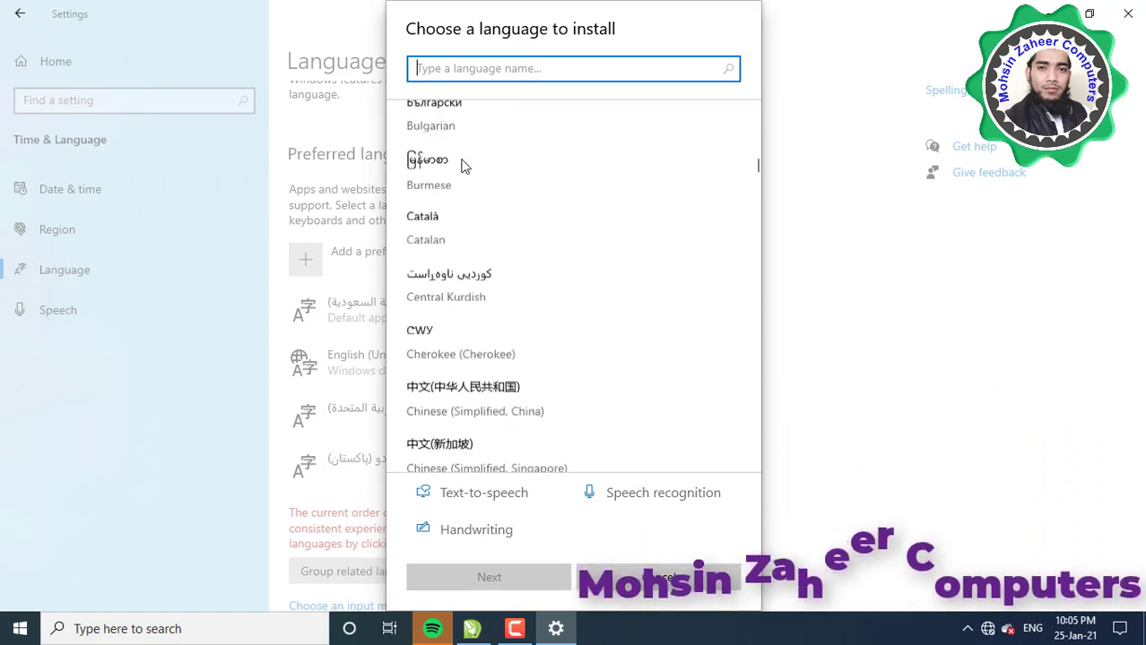
scroll(463, 165, down, 20)
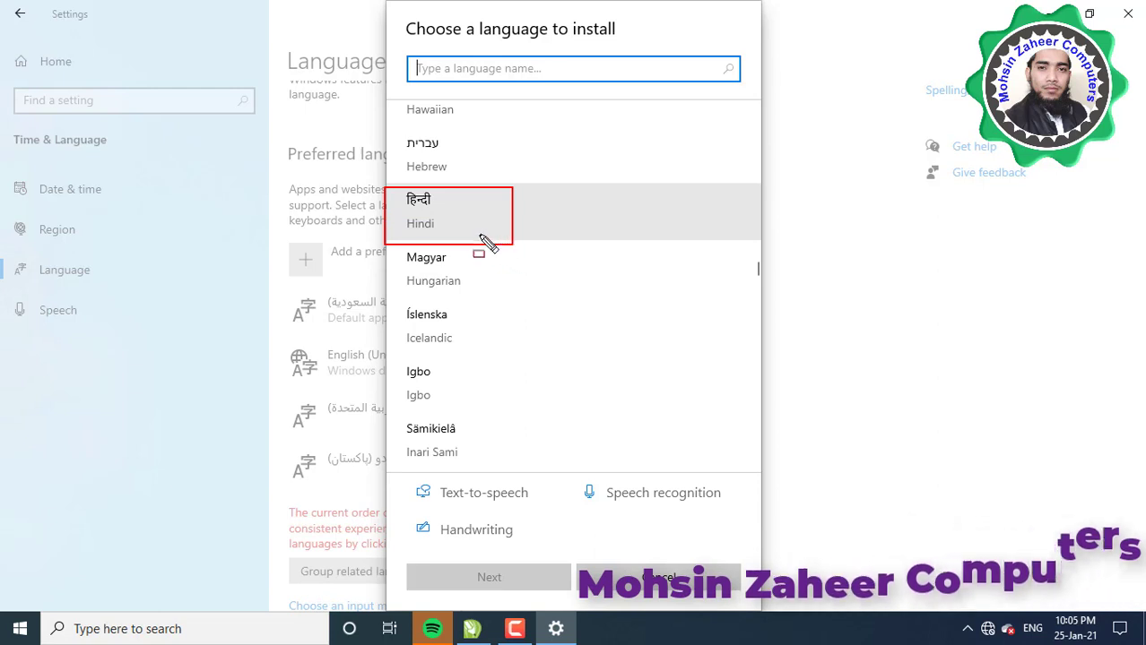
click(464, 233)
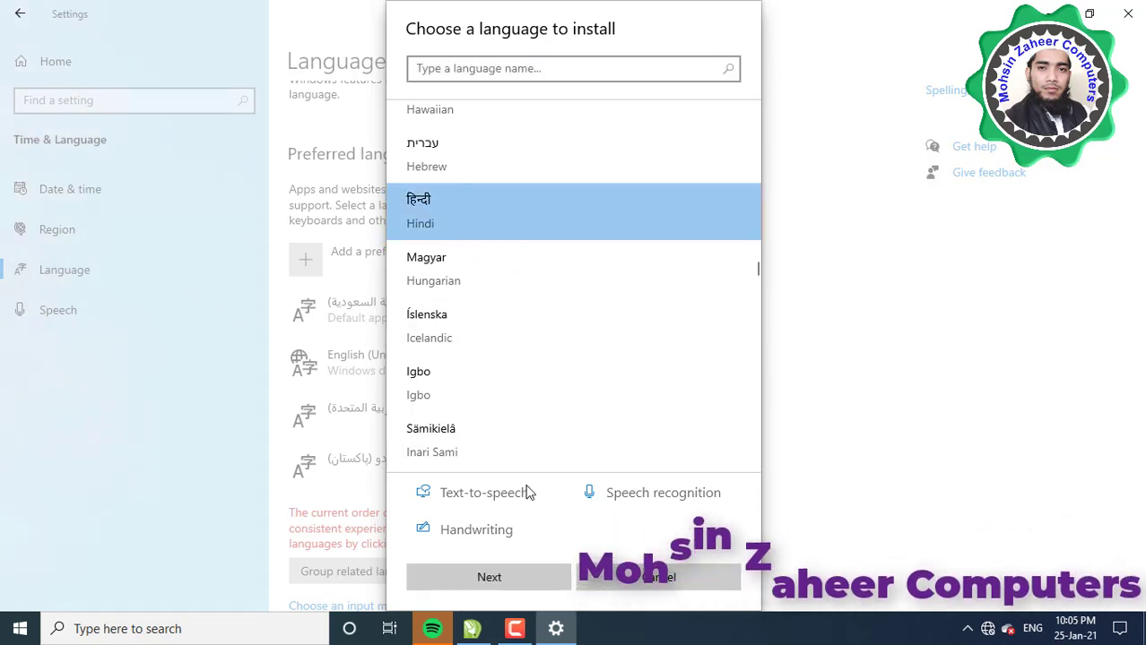
click(489, 578)
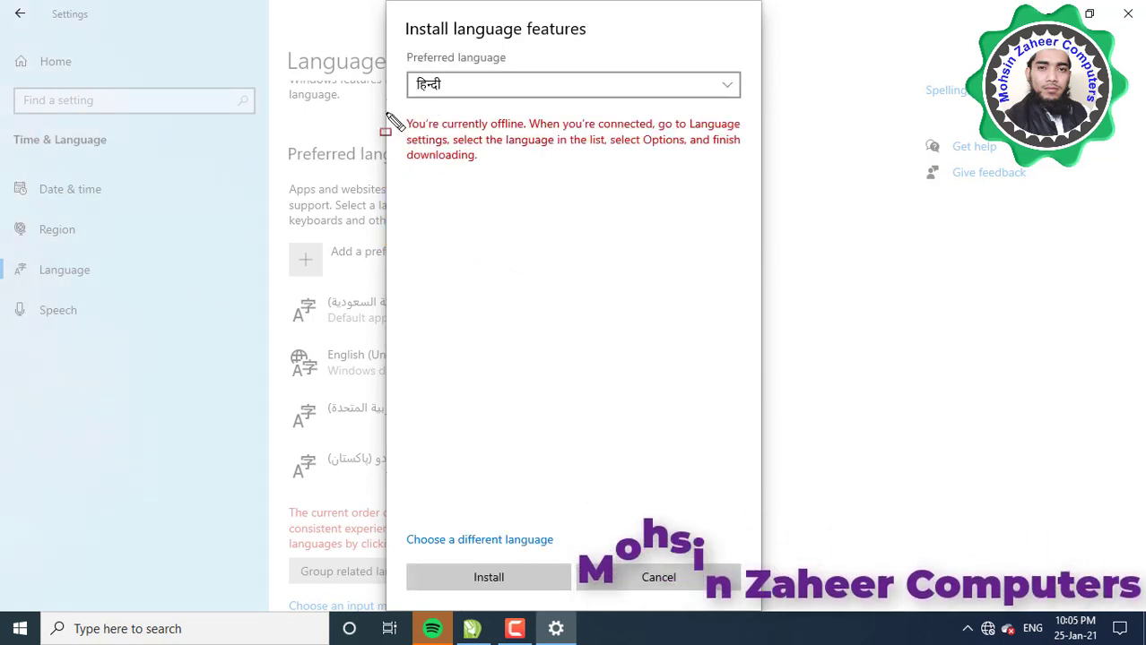
mouse_move(386, 111)
mouse_down()
mouse_move(409, 132)
mouse_move(670, 190)
mouse_move(762, 179)
mouse_up()
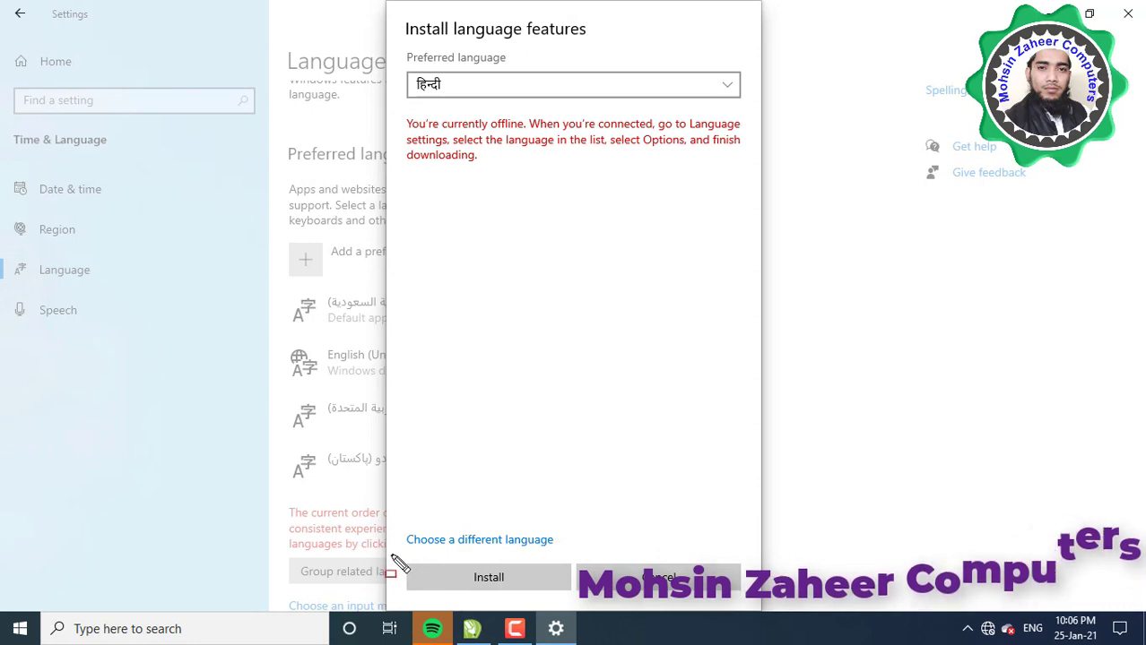
click(505, 585)
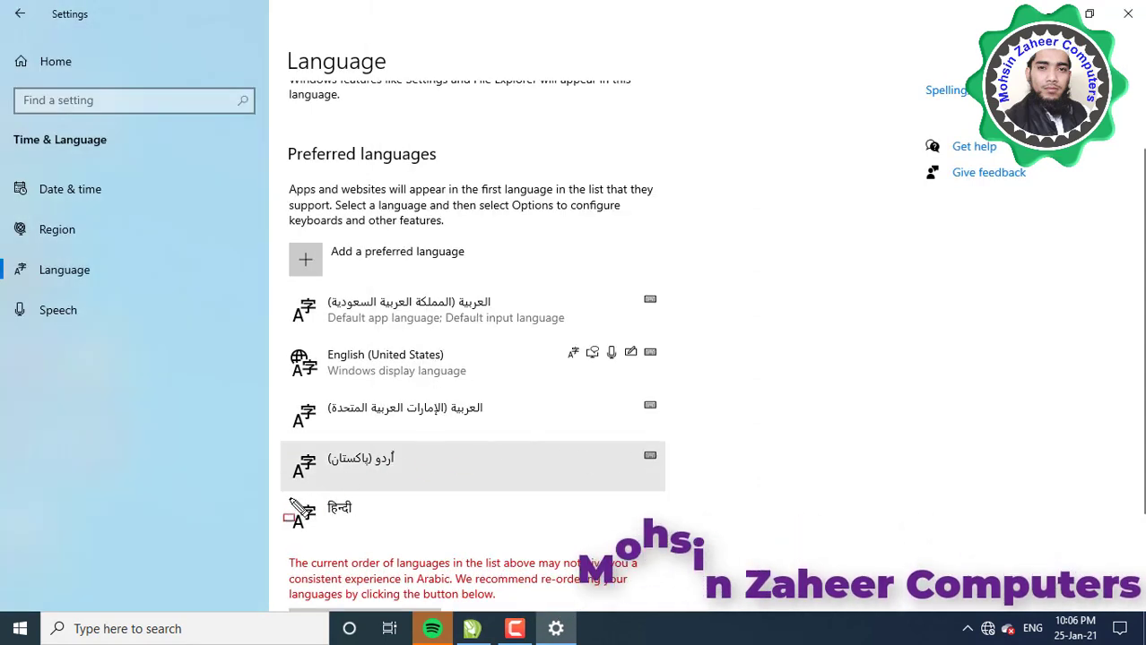
drag(267, 487, 581, 543)
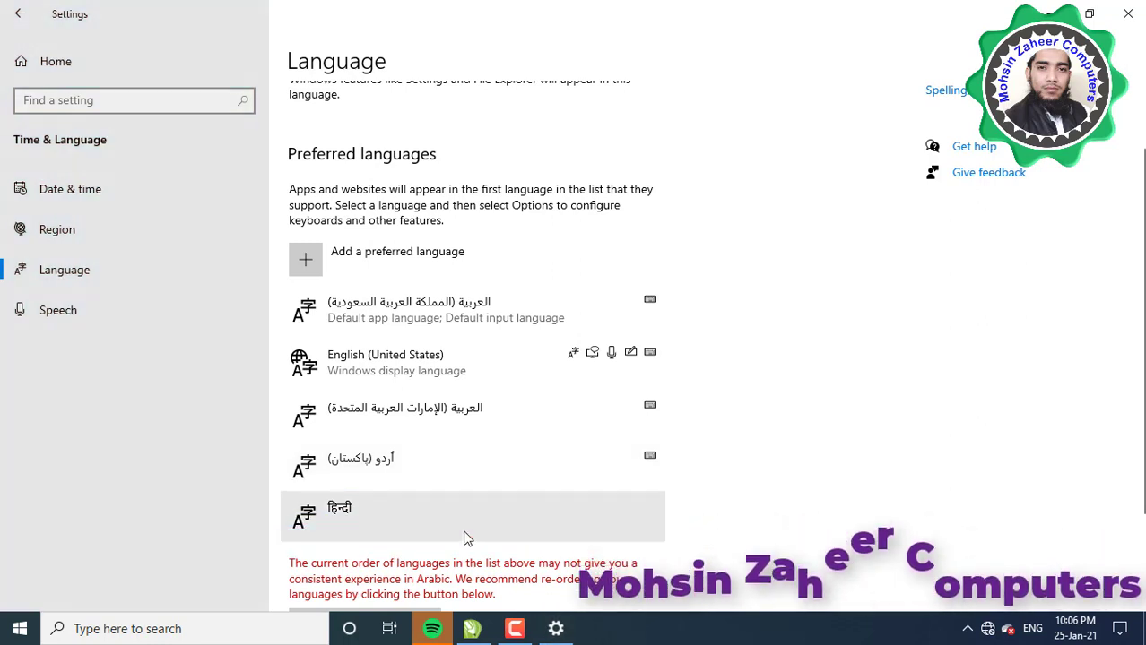
Open the language options for Hindi in the preferred languages list.
click(361, 524)
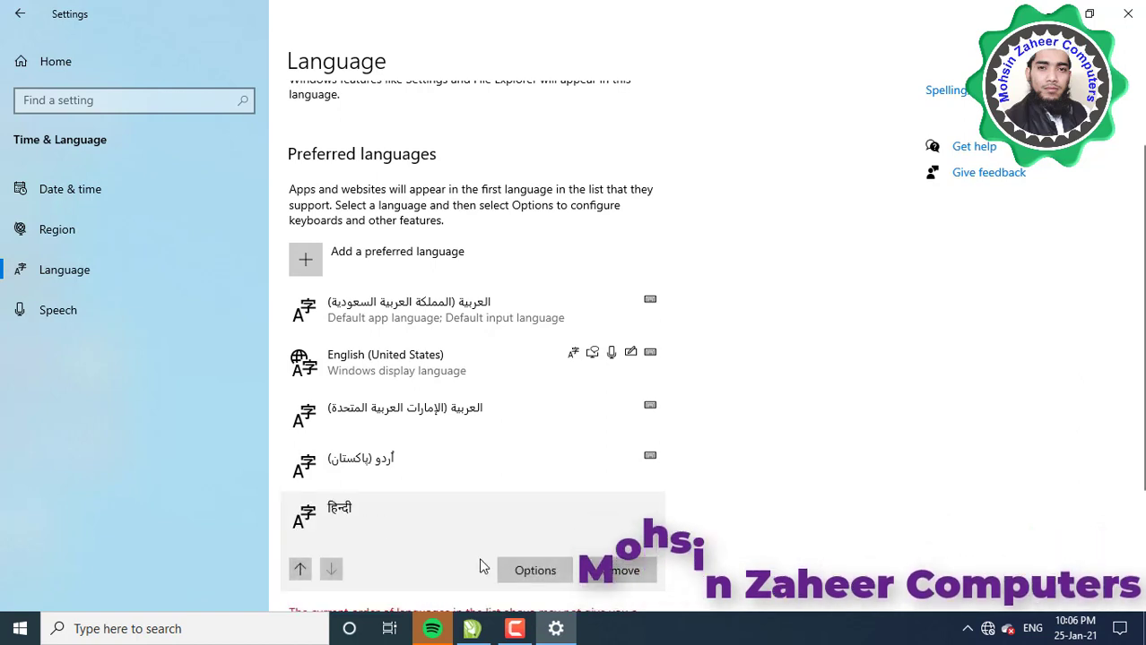
scroll(532, 546, down, 2)
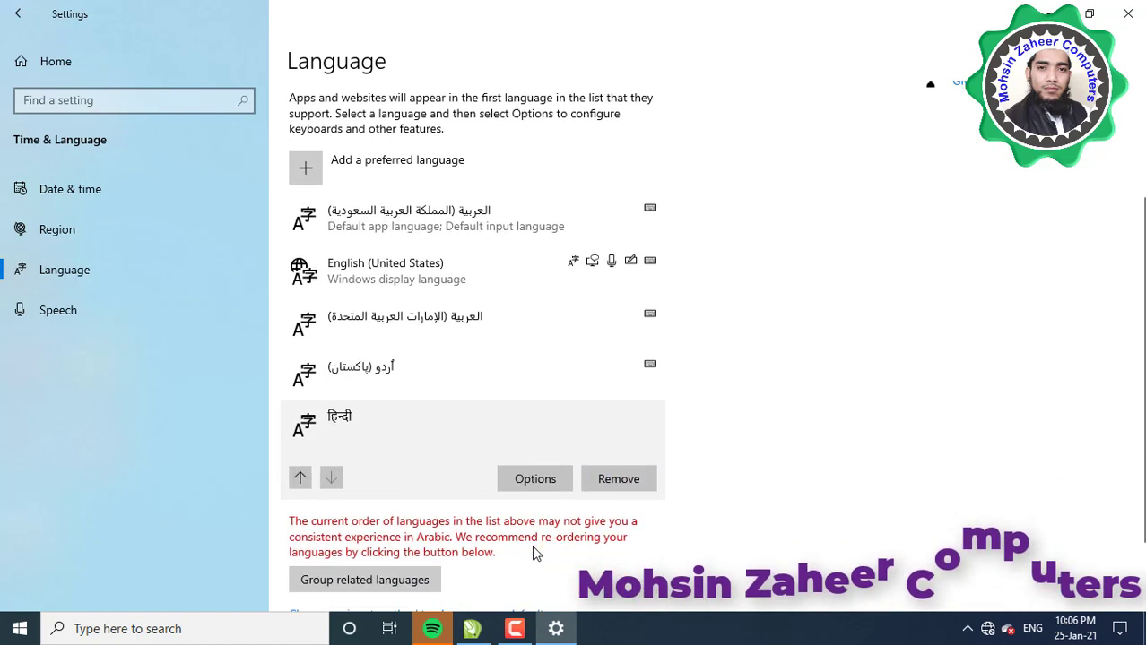
click(534, 484)
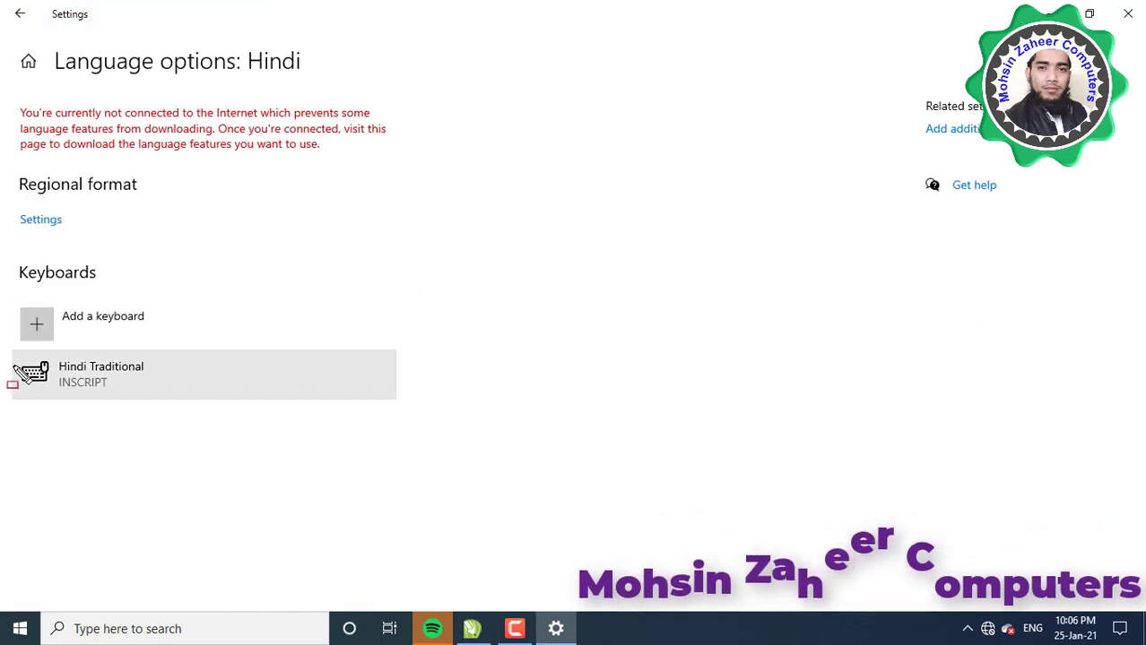
drag(3, 352, 134, 398)
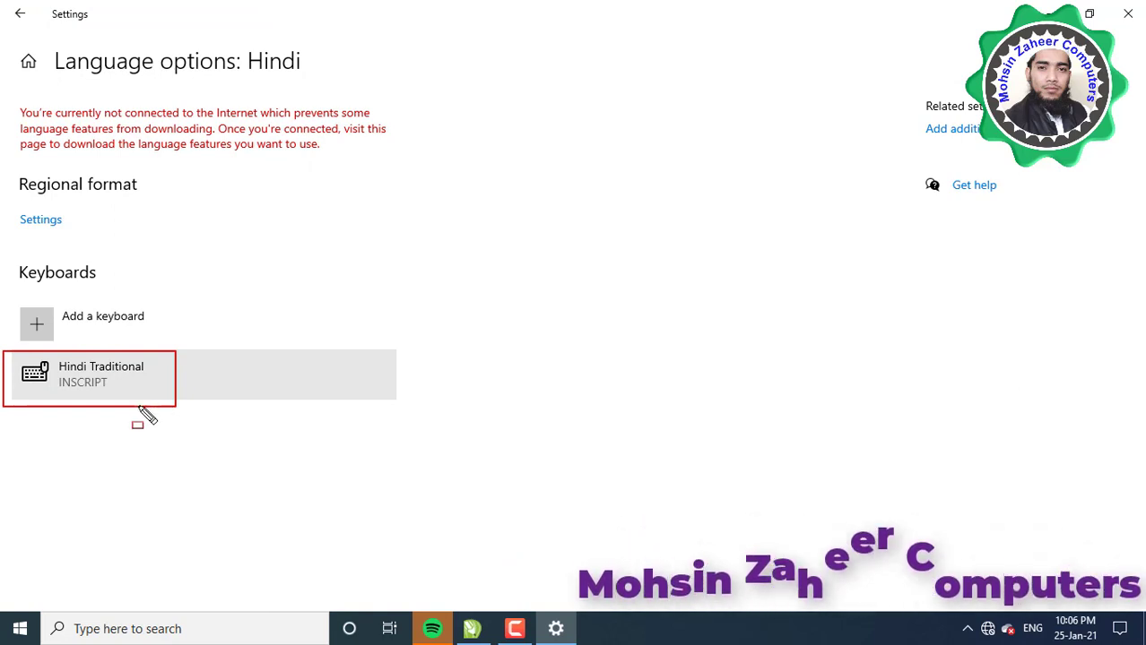
key(Escape)
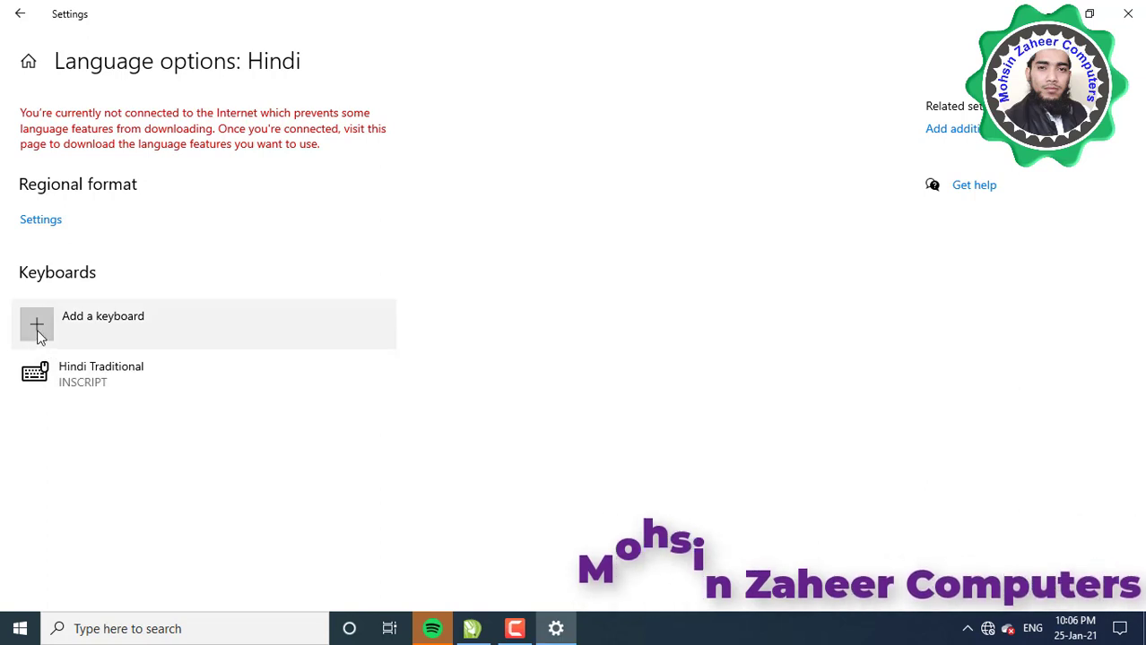
Add the Hindi (India) - Devanagari - INSCRIPT keyboard to the Hindi language.
click(37, 331)
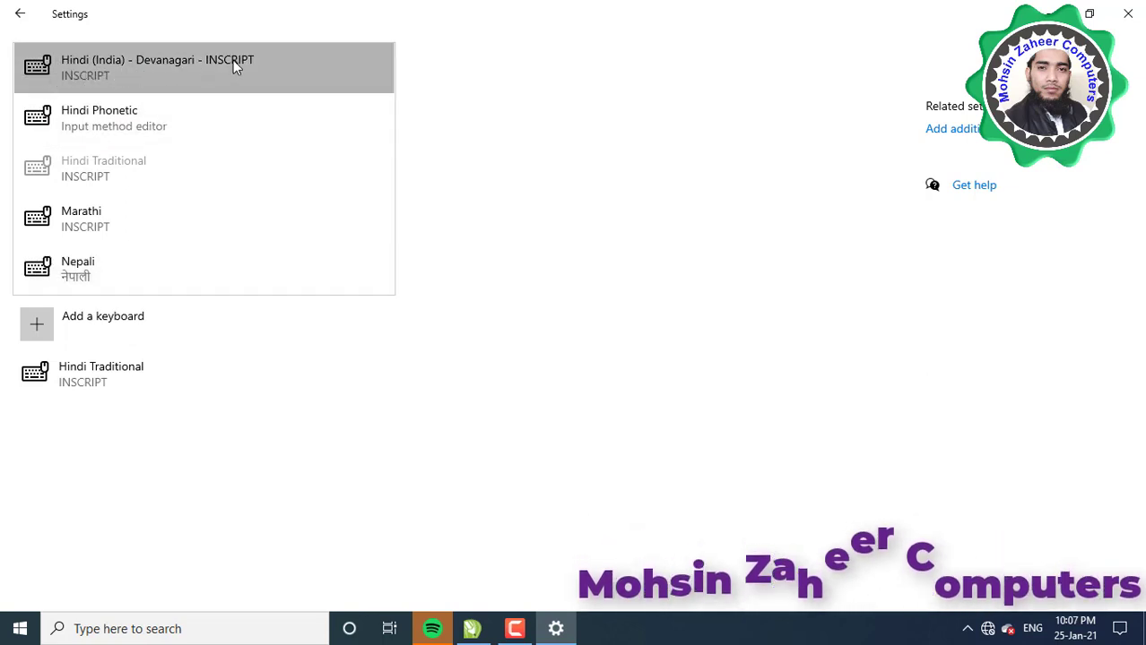
click(142, 69)
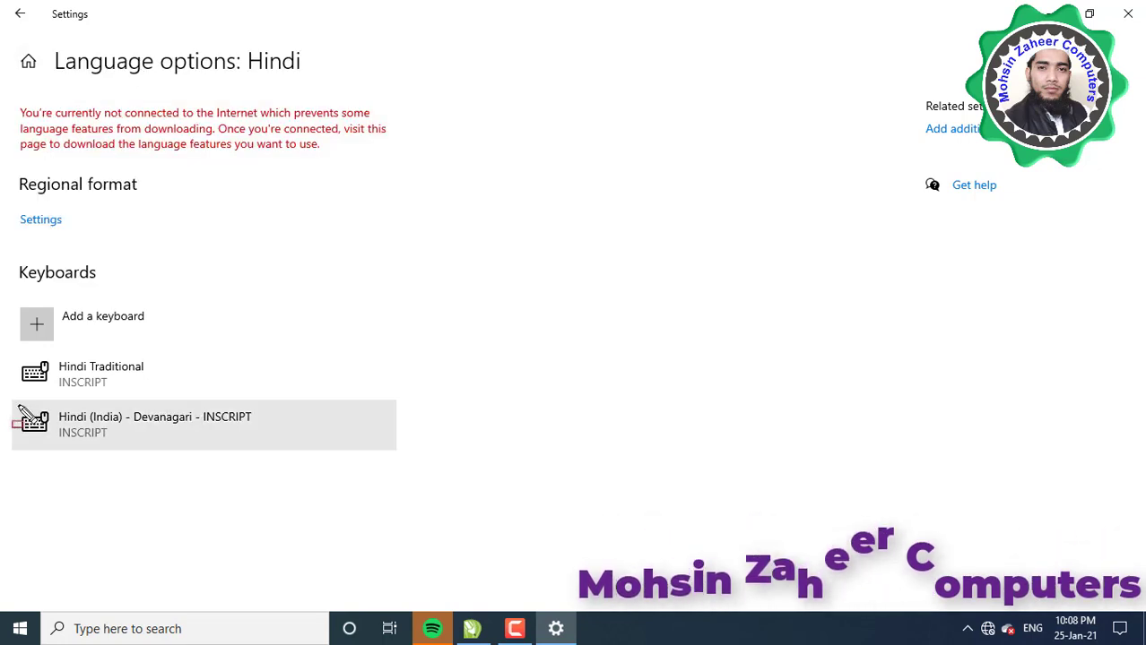
drag(110, 427, 353, 439)
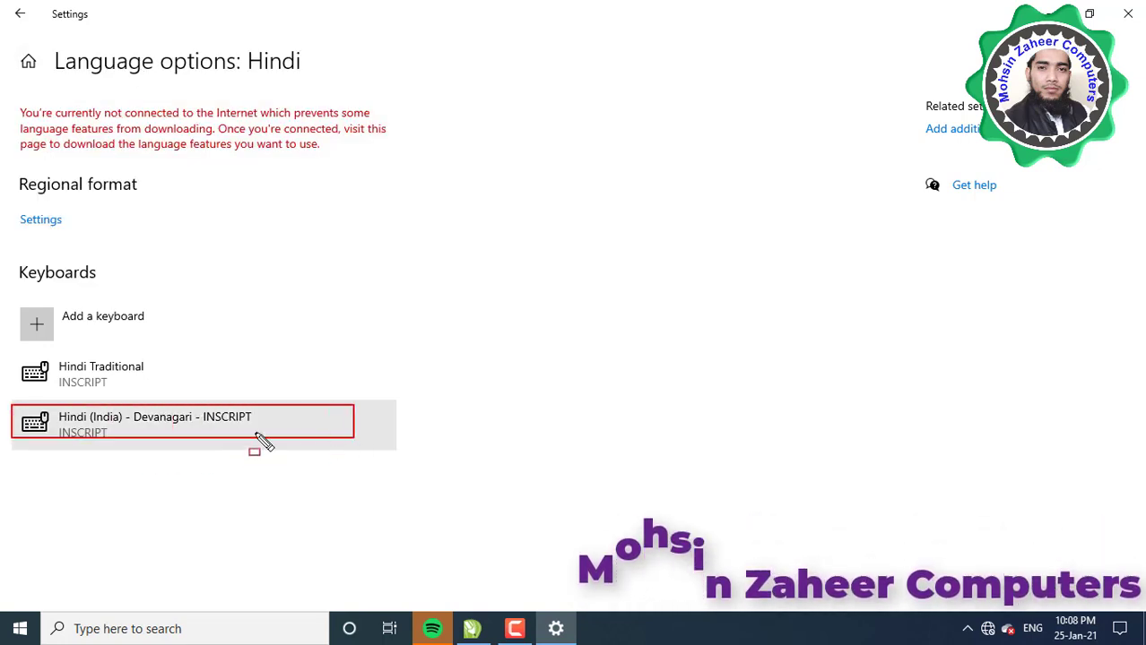
Remove the Hindi Traditional keyboard from Hindi and check the list of available input keyboards.
click(188, 432)
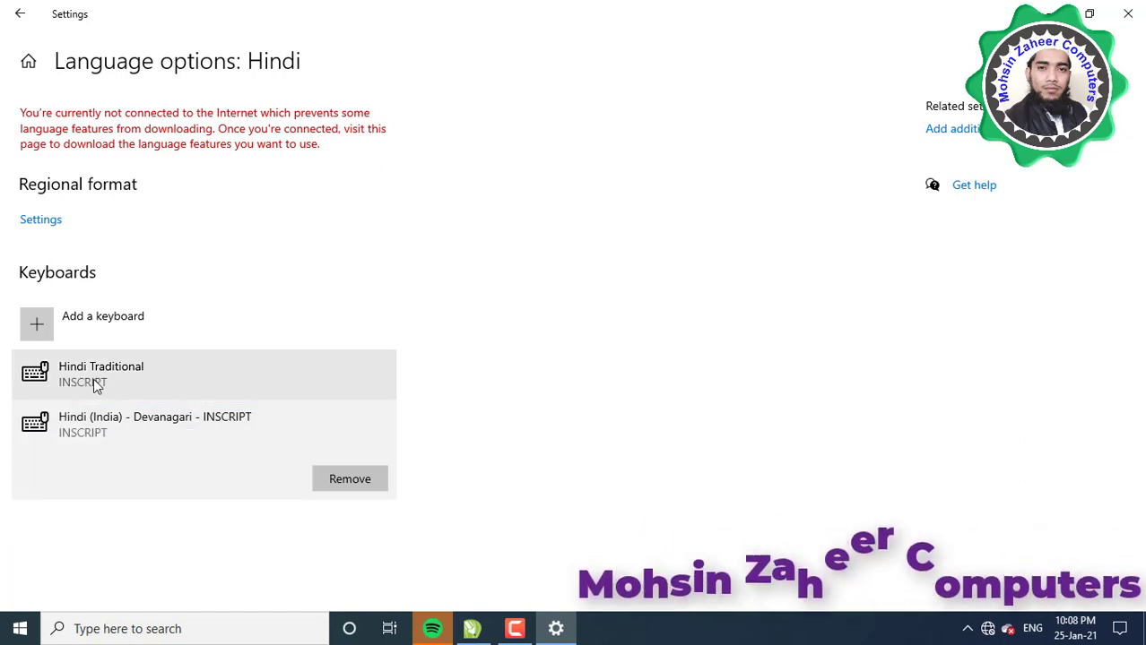
click(92, 380)
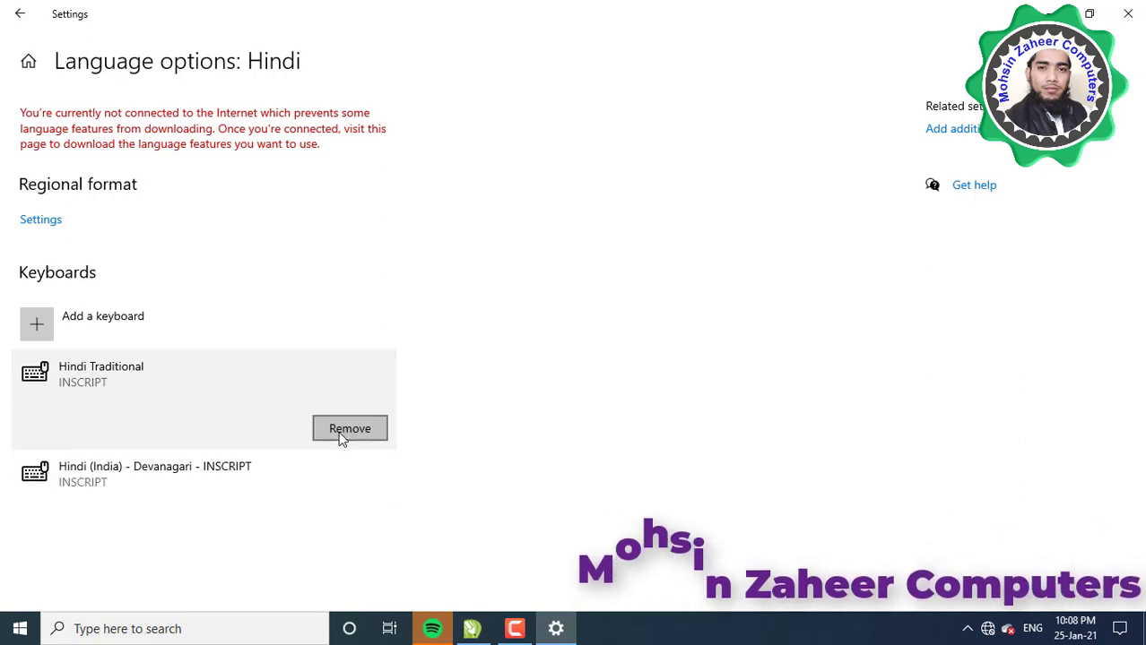
click(347, 430)
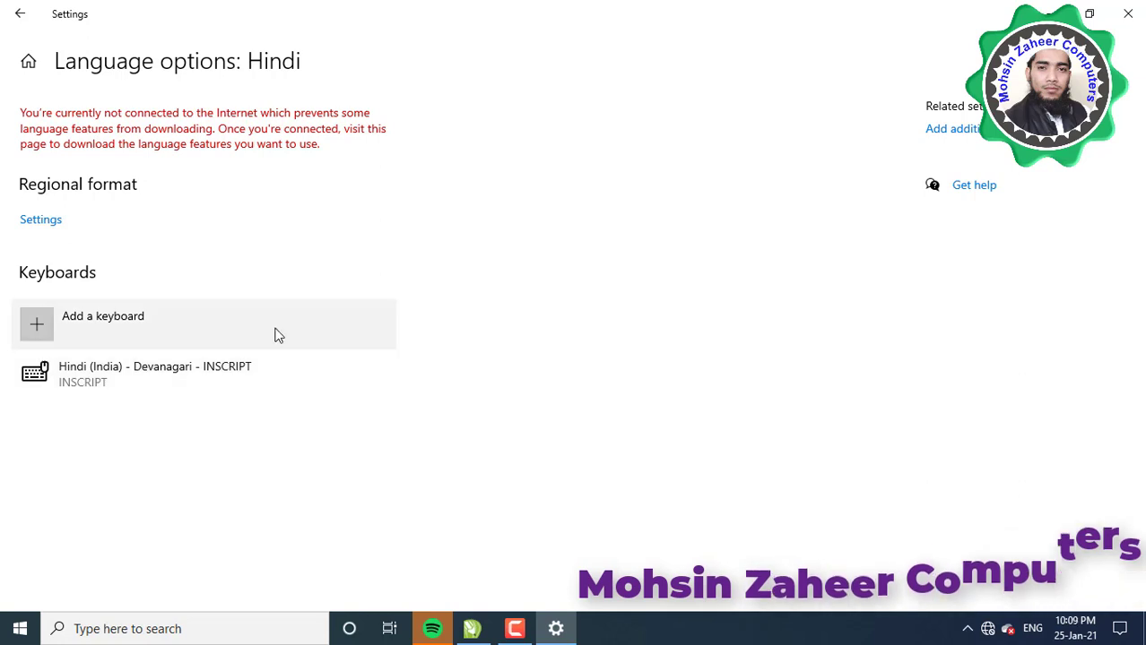
click(1031, 629)
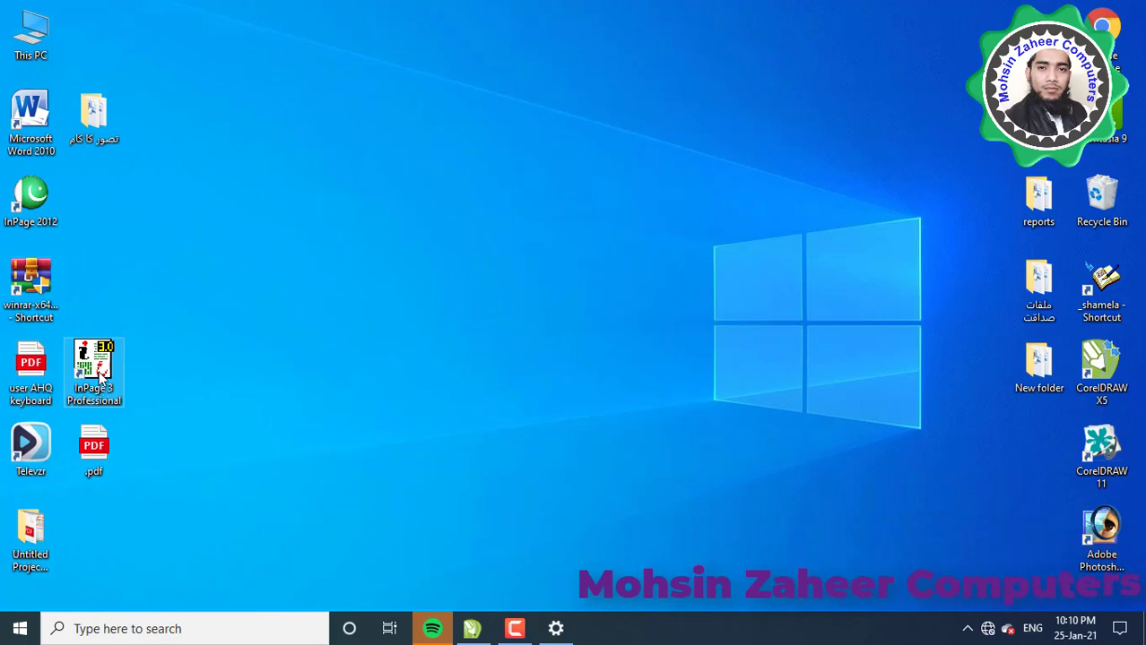
Launch InPage 3 Professional and create a new A4 portrait document.
double_click(94, 368)
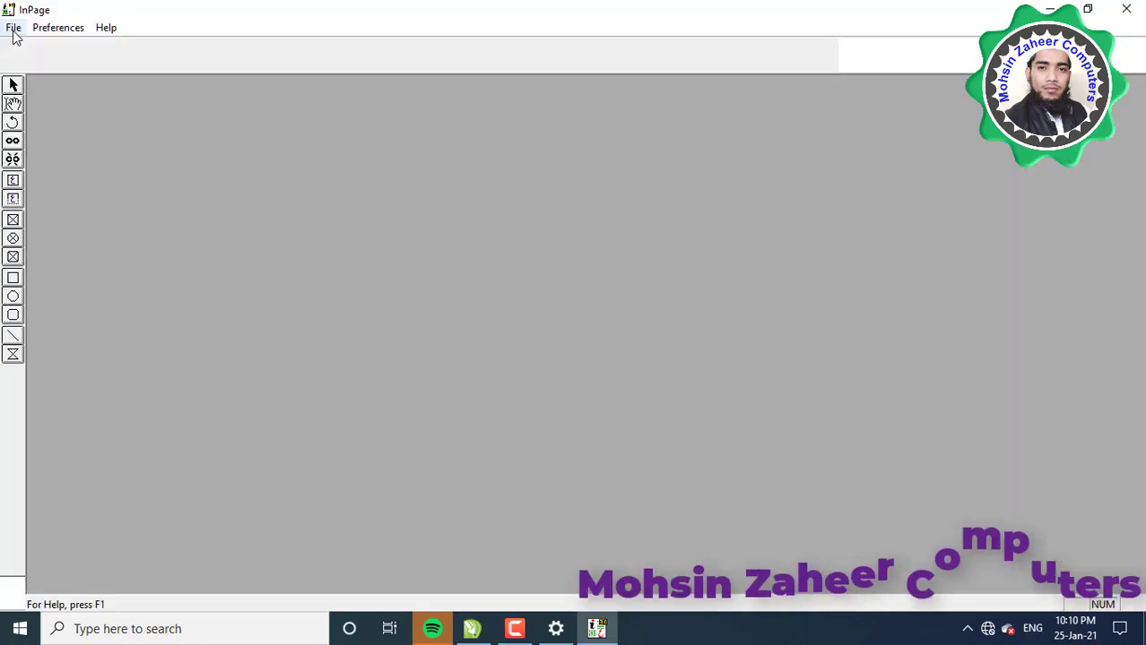
click(13, 28)
click(34, 52)
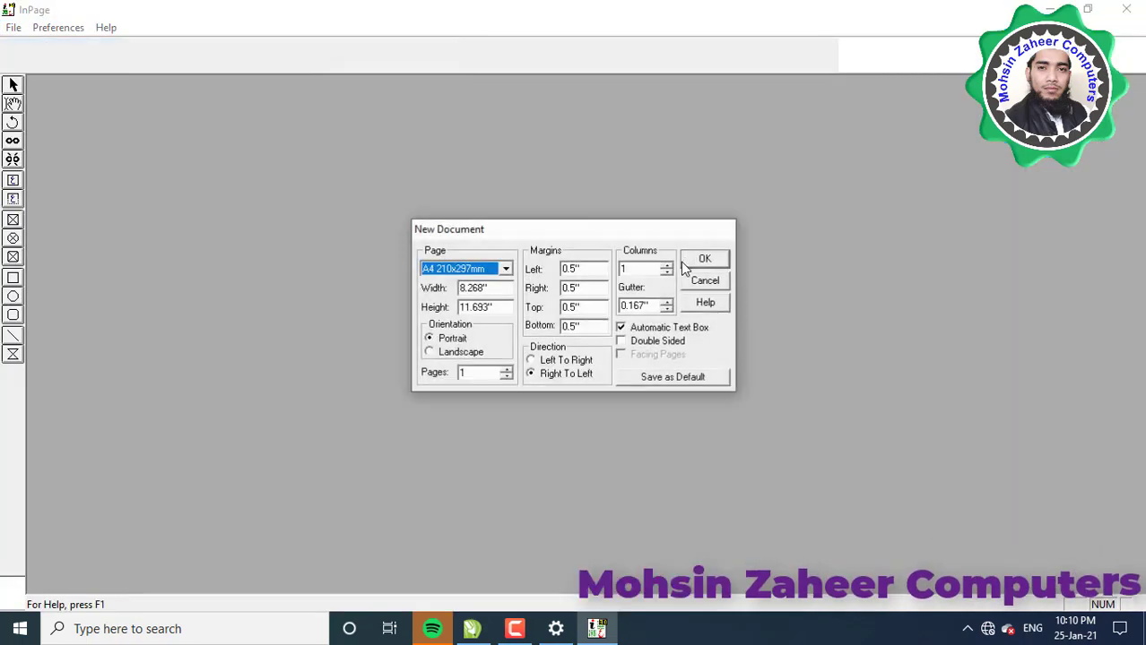
key(Return)
Switch the input language to Hindi Devanagari - INSCRIPT and set the text to left-to-right direction at 24pt.
click(1033, 631)
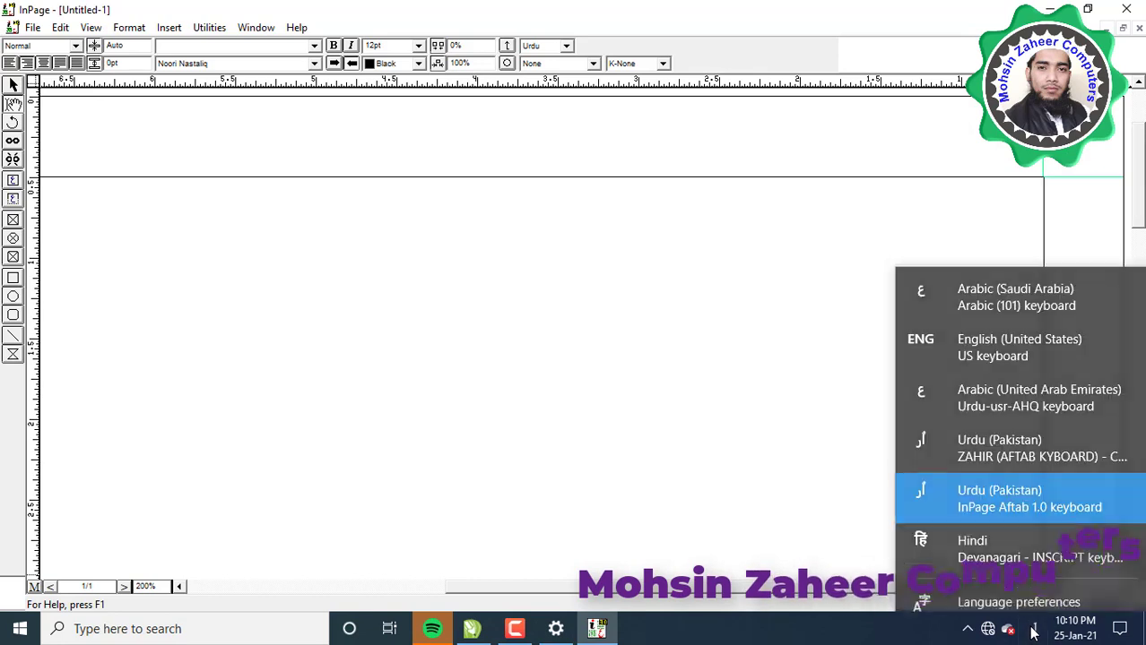
click(977, 538)
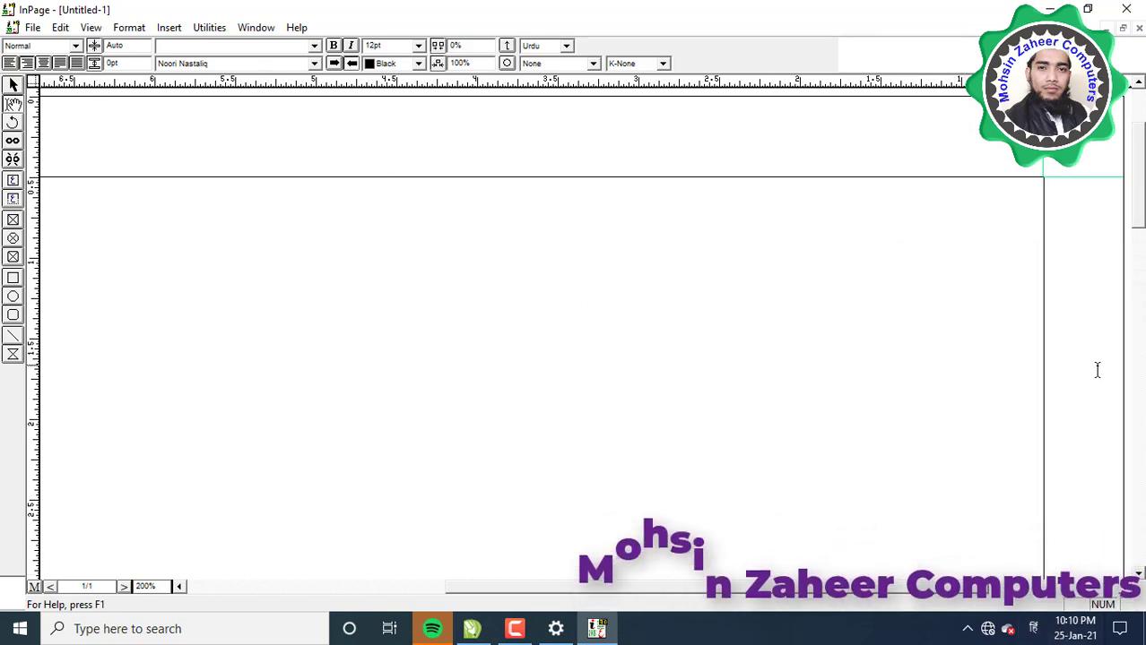
click(333, 65)
click(418, 46)
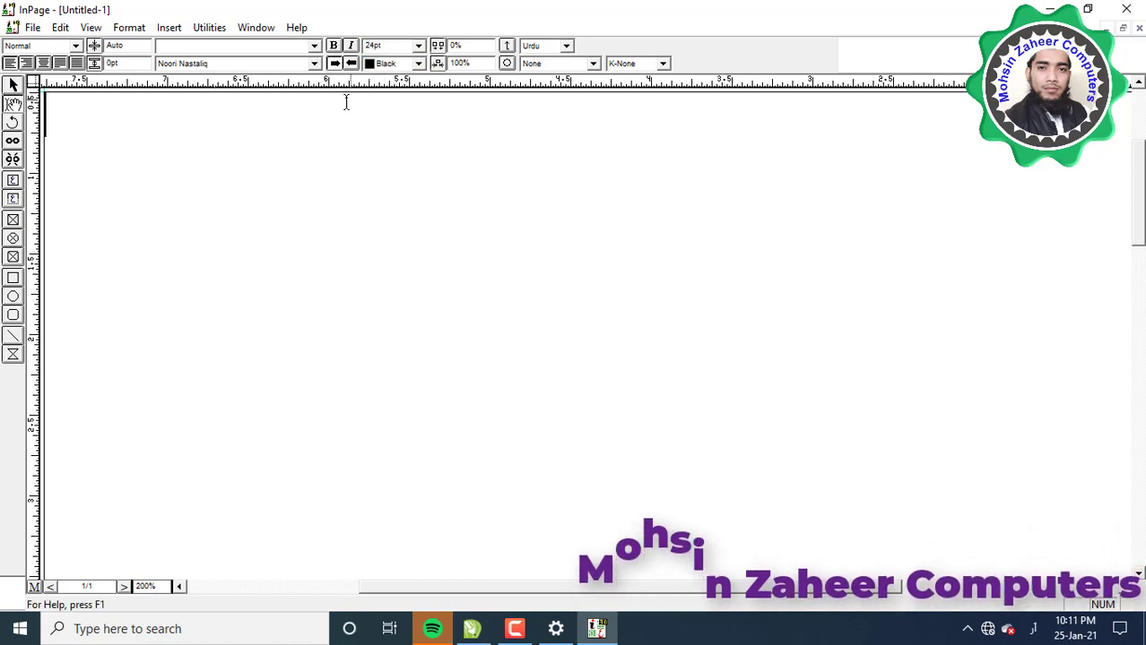
With the Hindi Devanagari - INSCRIPT keyboard active, enter the line "दारुल उलूम देवबन्द यूपी भारत" in the document.
click(1032, 628)
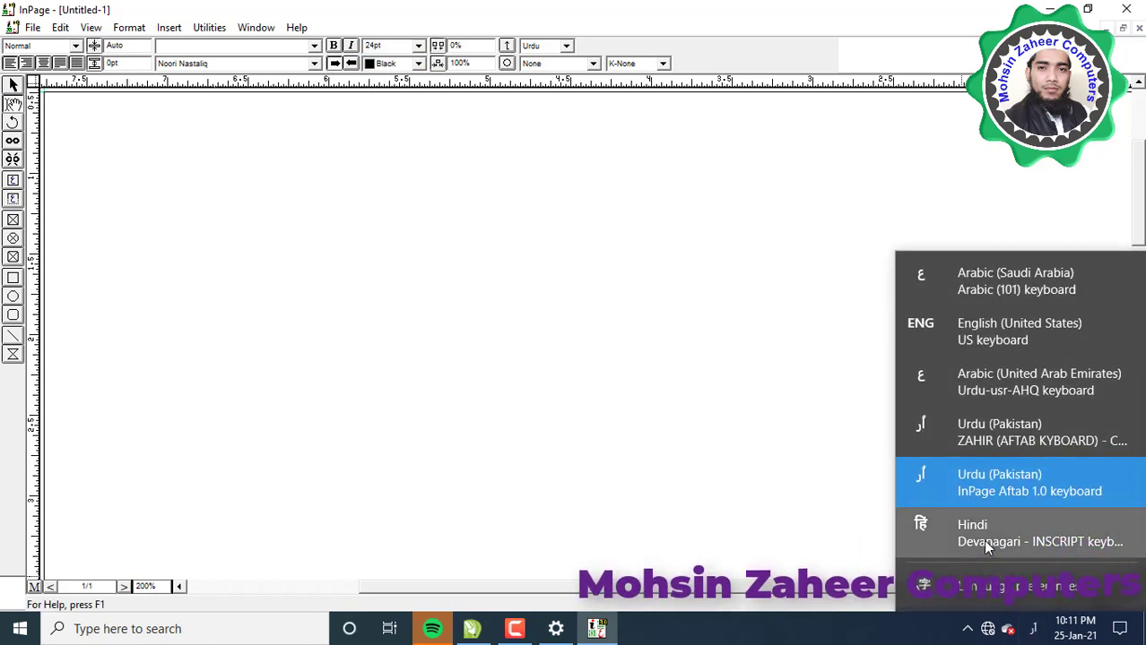
click(986, 536)
text(द)
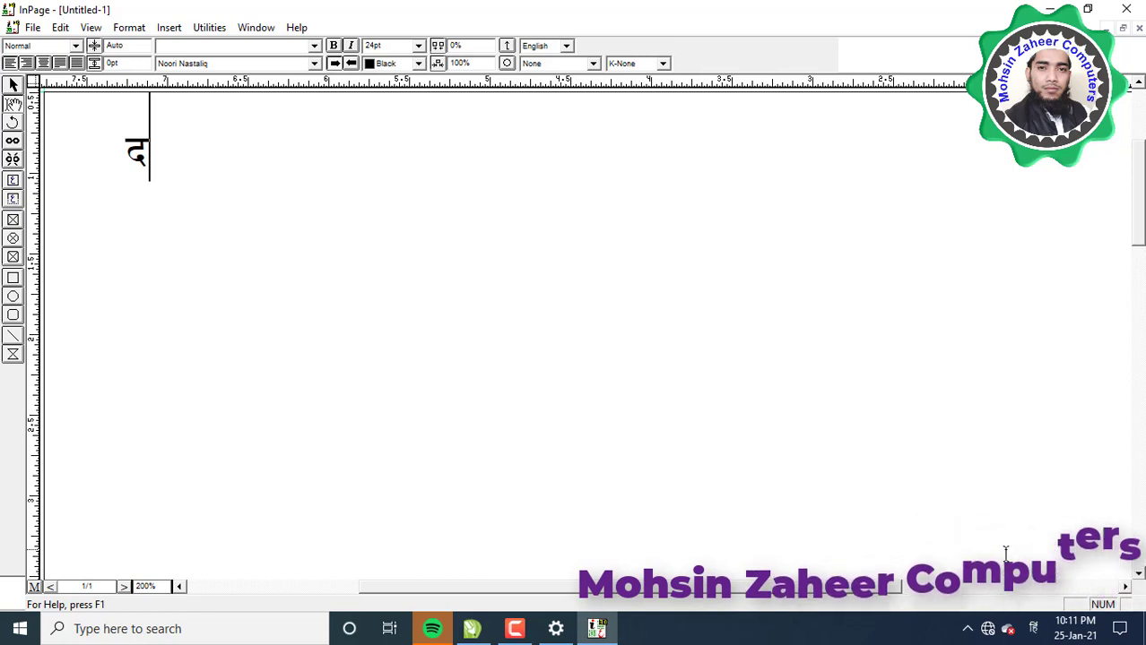
text(ारु)
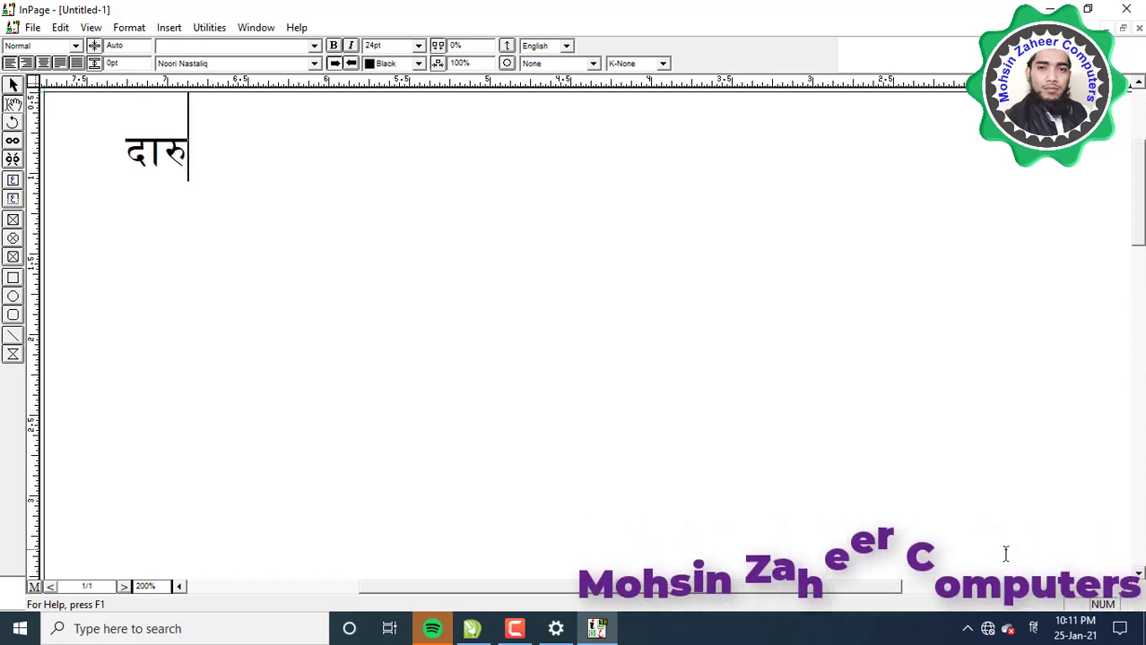
text(ल उलूम देवबन्द यूप)
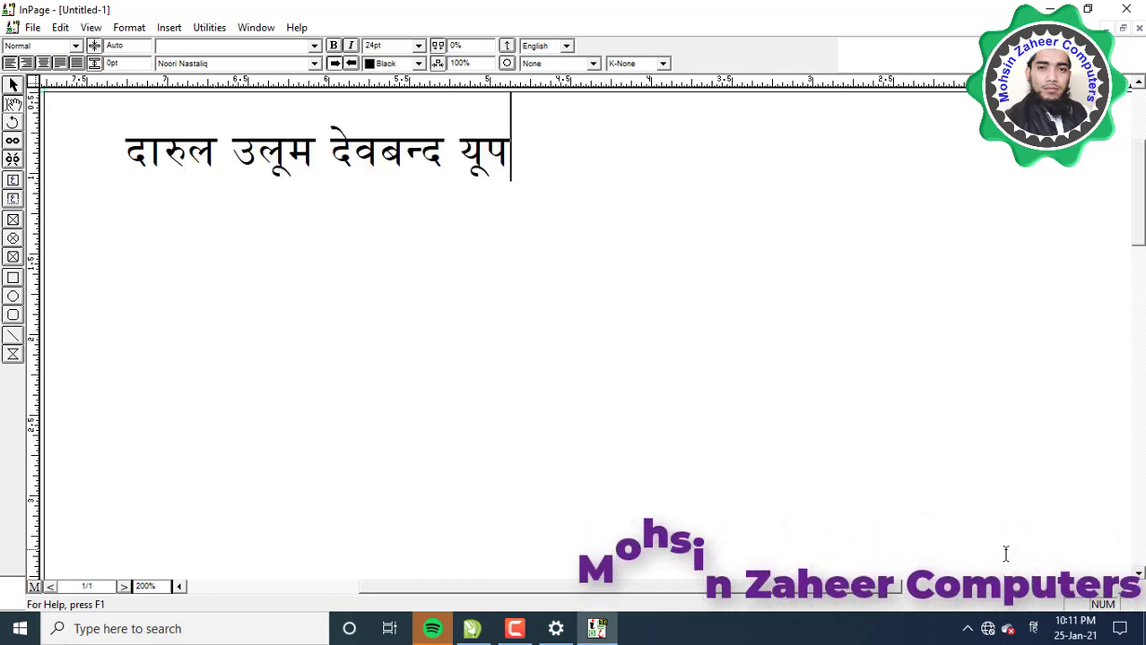
text(ी भृ)
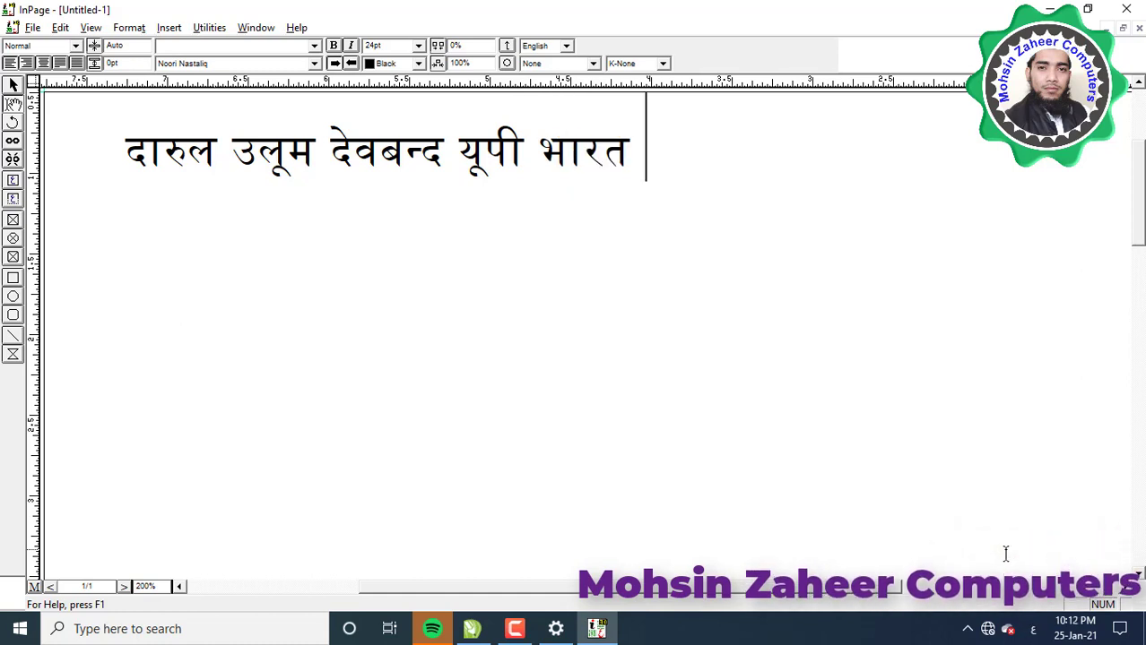